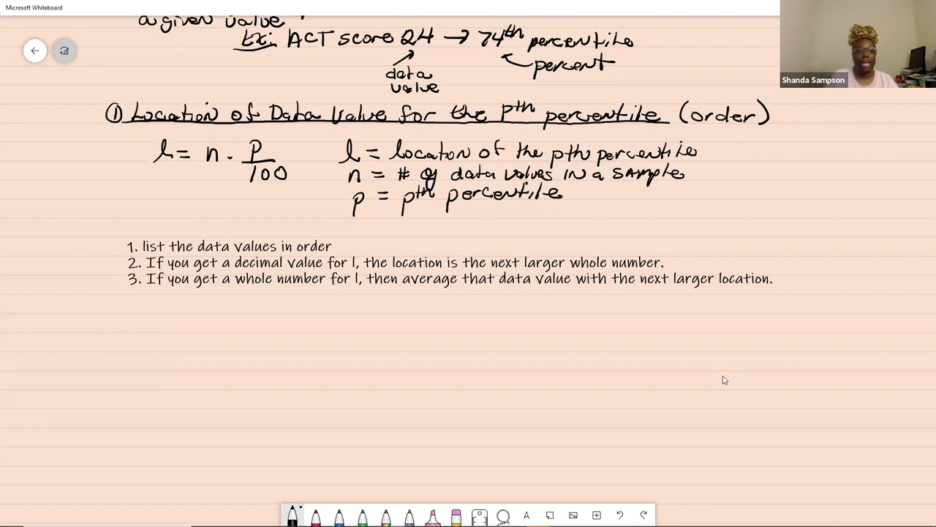
# Handwrite the heading '② pth percentile of a Data Value' below the three location rules.
pyautogui.moveTo(86, 316)
pyautogui.mouseDown()
pyautogui.moveTo(85, 334)
pyautogui.moveTo(363, 322)
pyautogui.moveTo(384, 329)
pyautogui.moveTo(393, 310)
pyautogui.moveTo(412, 330)
pyautogui.moveTo(427, 327)
pyautogui.mouseUp()
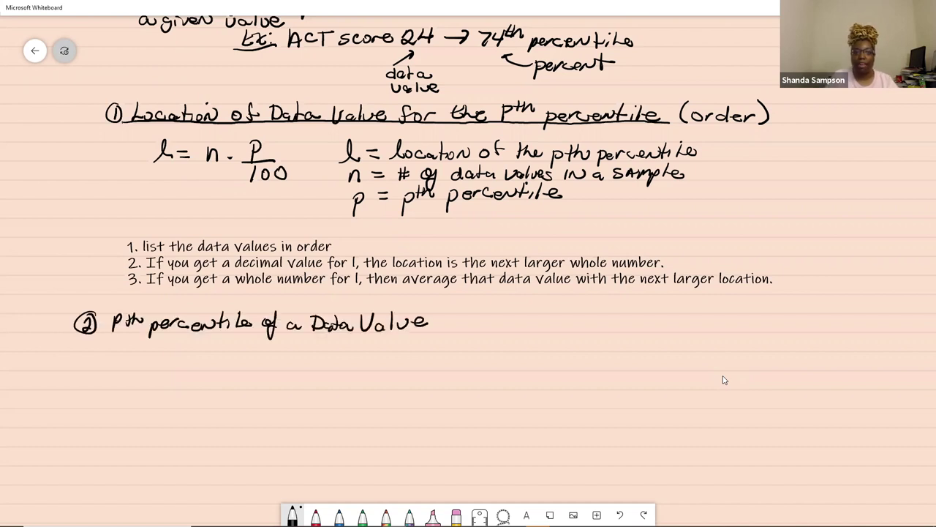
# Underline the section 2 heading and handwrite p = l/n × 100 with l and n defined.
pyautogui.moveTo(108, 333); pyautogui.dragTo(456, 329)
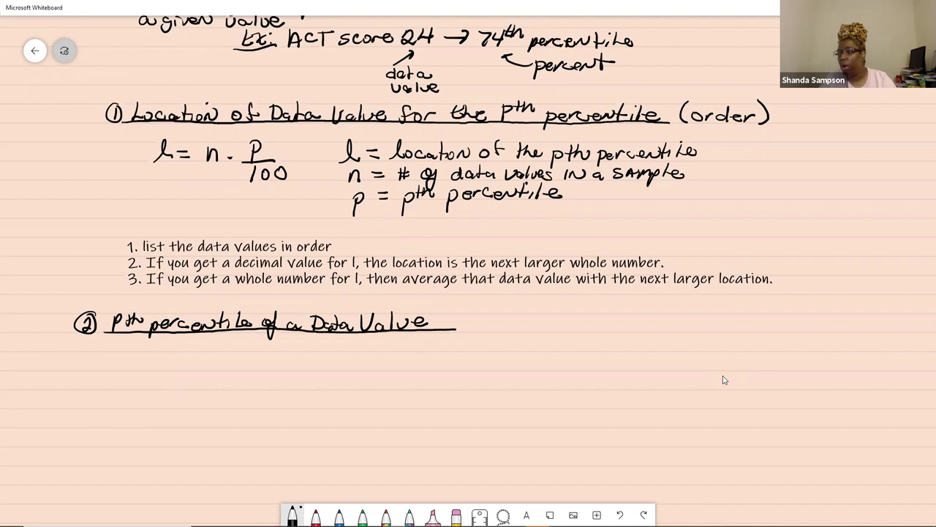
pyautogui.moveTo(140, 352)
pyautogui.mouseDown()
pyautogui.moveTo(147, 351)
pyautogui.moveTo(142, 364)
pyautogui.moveTo(169, 358)
pyautogui.mouseUp()
pyautogui.moveTo(161, 363)
pyautogui.mouseDown()
pyautogui.moveTo(206, 370)
pyautogui.moveTo(200, 390)
pyautogui.moveTo(229, 374)
pyautogui.mouseUp()
pyautogui.moveTo(230, 364)
pyautogui.mouseDown()
pyautogui.moveTo(218, 375)
pyautogui.moveTo(244, 373)
pyautogui.mouseUp()
pyautogui.moveTo(256, 362); pyautogui.dragTo(256, 361)
pyautogui.moveTo(268, 361); pyautogui.dragTo(268, 362)
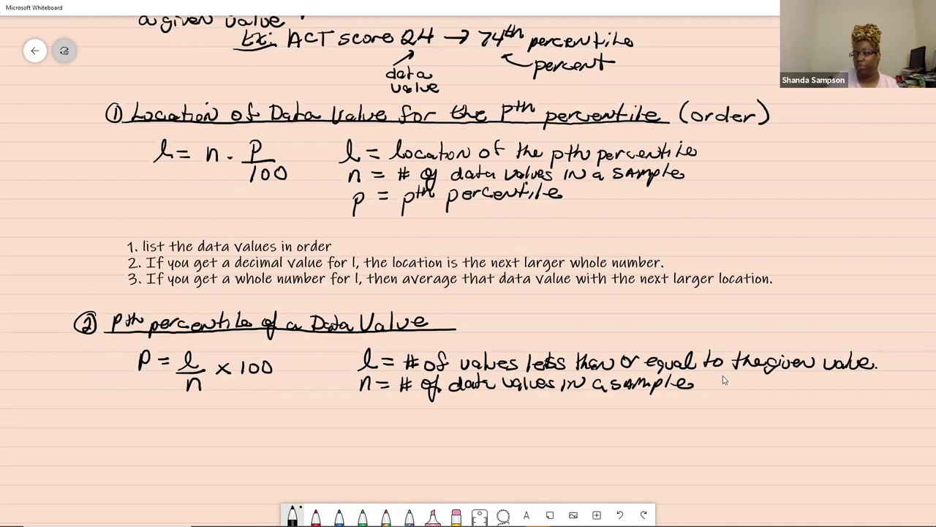
# Write the note 'Round to the nearest whole #' framed by asterisks.
pyautogui.moveTo(126, 409); pyautogui.dragTo(126, 430)
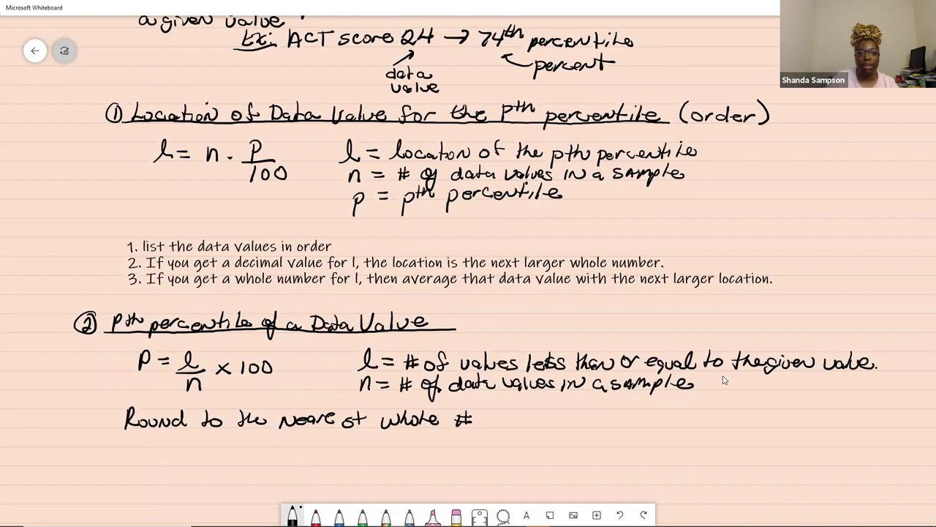
pyautogui.moveTo(88, 410)
pyautogui.mouseDown()
pyautogui.moveTo(99, 427)
pyautogui.moveTo(84, 424)
pyautogui.moveTo(105, 419)
pyautogui.mouseUp()
pyautogui.moveTo(495, 410); pyautogui.dragTo(511, 425)
pyautogui.moveTo(512, 409)
pyautogui.mouseDown()
pyautogui.moveTo(494, 423)
pyautogui.moveTo(503, 427)
pyautogui.mouseUp()
pyautogui.moveTo(502, 416); pyautogui.dragTo(513, 416)
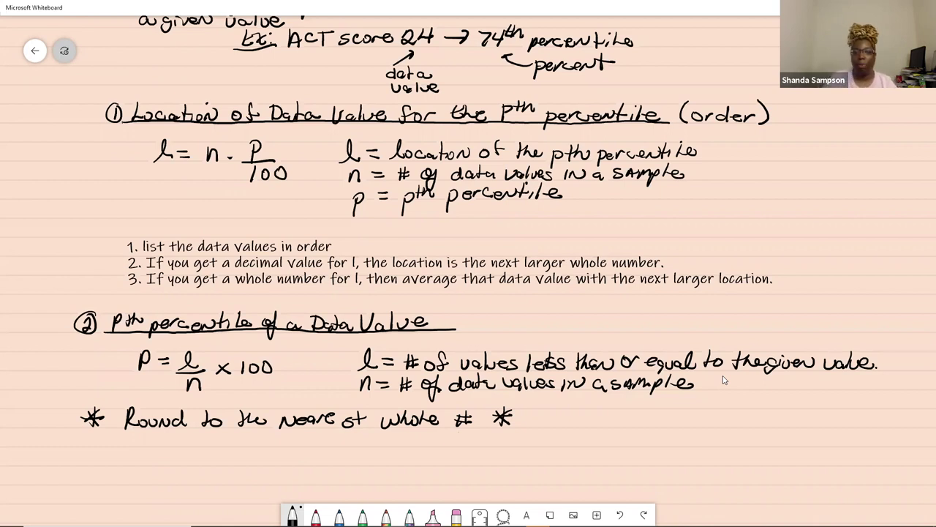
# Add the rounding examples 36.2 = 36th and 36.8 = 37th beside the note.
pyautogui.moveTo(611, 413)
pyautogui.mouseDown()
pyautogui.moveTo(609, 426)
pyautogui.moveTo(656, 427)
pyautogui.mouseUp()
pyautogui.moveTo(662, 419); pyautogui.dragTo(678, 419)
pyautogui.moveTo(663, 425); pyautogui.dragTo(678, 425)
pyautogui.moveTo(699, 414); pyautogui.dragTo(699, 427)
pyautogui.moveTo(719, 414)
pyautogui.mouseDown()
pyautogui.moveTo(714, 425)
pyautogui.moveTo(743, 417)
pyautogui.mouseUp()
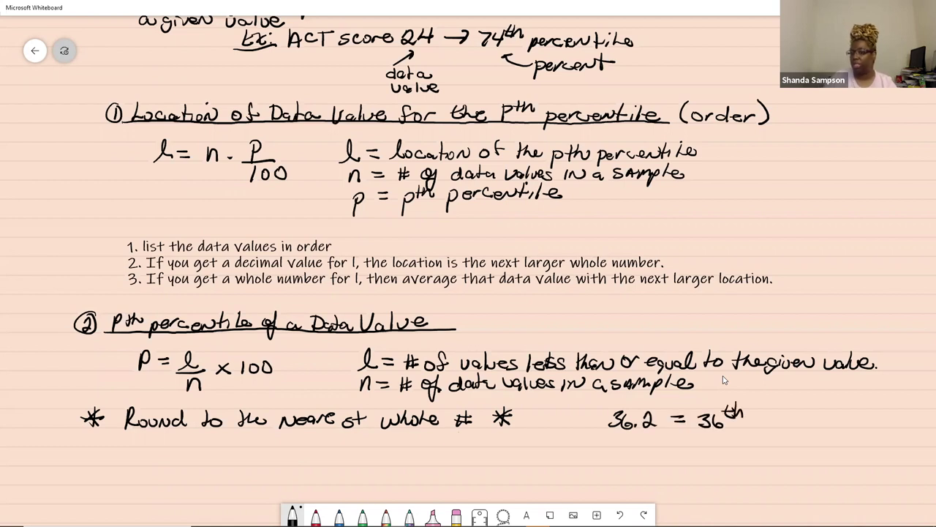
pyautogui.moveTo(640, 429)
pyautogui.mouseDown()
pyautogui.moveTo(656, 434)
pyautogui.moveTo(612, 452)
pyautogui.moveTo(635, 452)
pyautogui.mouseUp()
pyautogui.moveTo(648, 439)
pyautogui.mouseDown()
pyautogui.moveTo(642, 448)
pyautogui.moveTo(648, 440)
pyautogui.mouseUp()
pyautogui.moveTo(677, 443); pyautogui.dragTo(688, 444)
pyautogui.moveTo(676, 450)
pyautogui.mouseDown()
pyautogui.moveTo(711, 446)
pyautogui.moveTo(699, 454)
pyautogui.mouseUp()
pyautogui.moveTo(716, 439)
pyautogui.mouseDown()
pyautogui.moveTo(718, 453)
pyautogui.moveTo(730, 444)
pyautogui.mouseUp()
pyautogui.moveTo(737, 430); pyautogui.dragTo(744, 444)
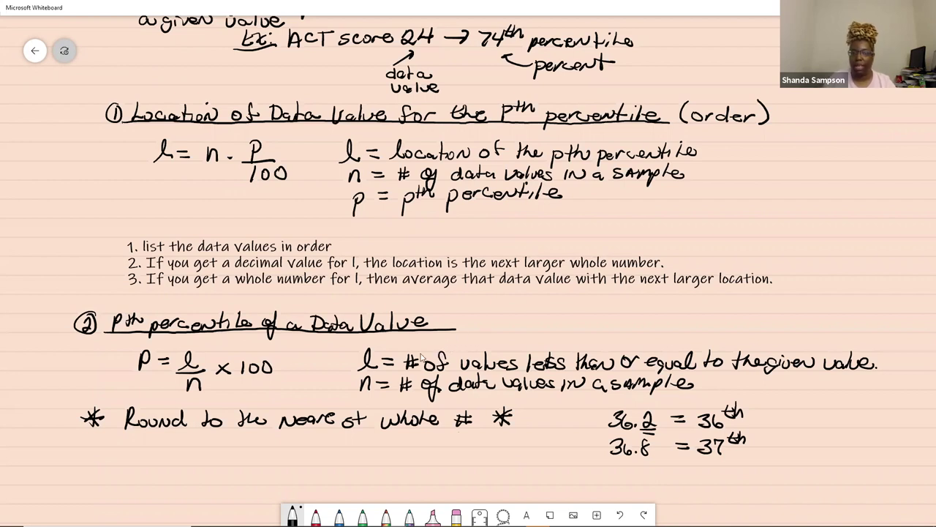
# Paste the Yorkshire Terrier weights problem image below the rounding note.
pyautogui.scroll(-2, 633, 471)
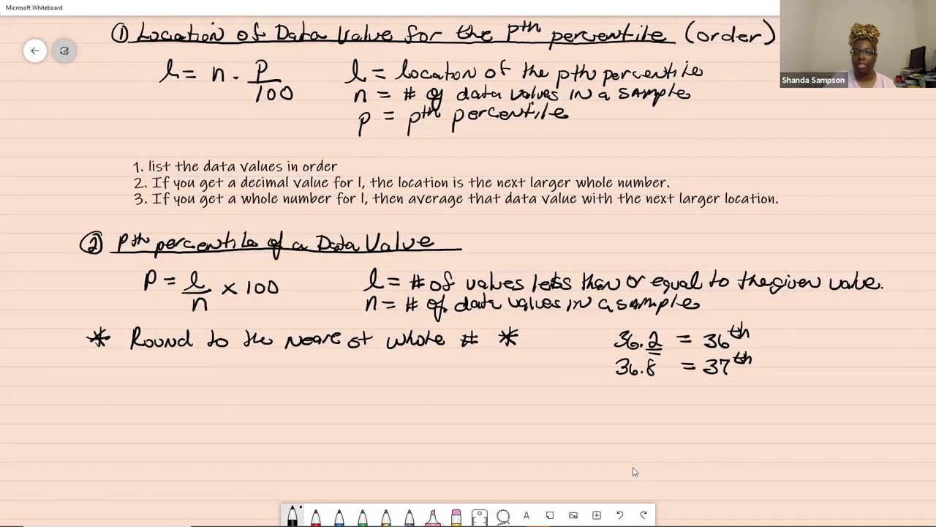
pyautogui.scroll(-5, 634, 472)
pyautogui.hotkey('ctrl', 'v')
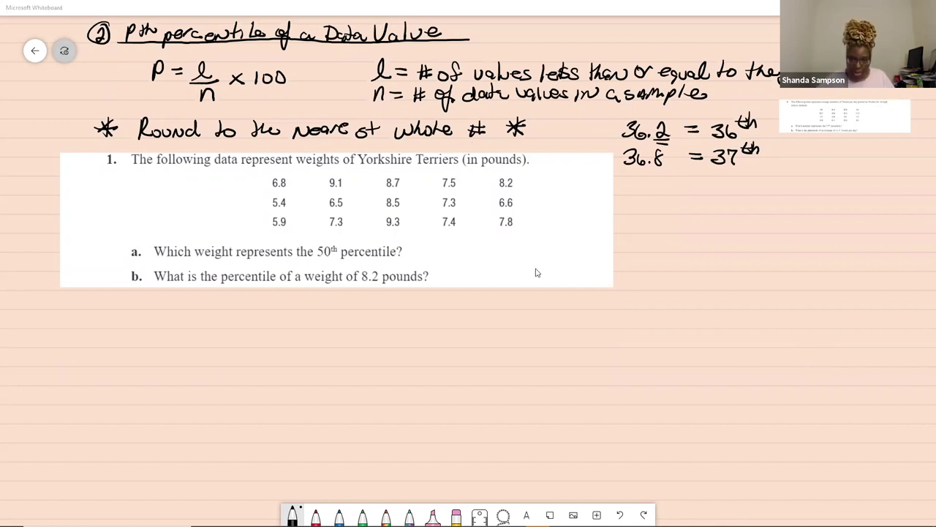
# In TI-SmartView, enter weights 6.8, 5.4, 5.9, 9.1, 6.5, 7.3, 8.7, 8.5 into list L1.
pyautogui.click(585, 518)
pyautogui.write('6.8')
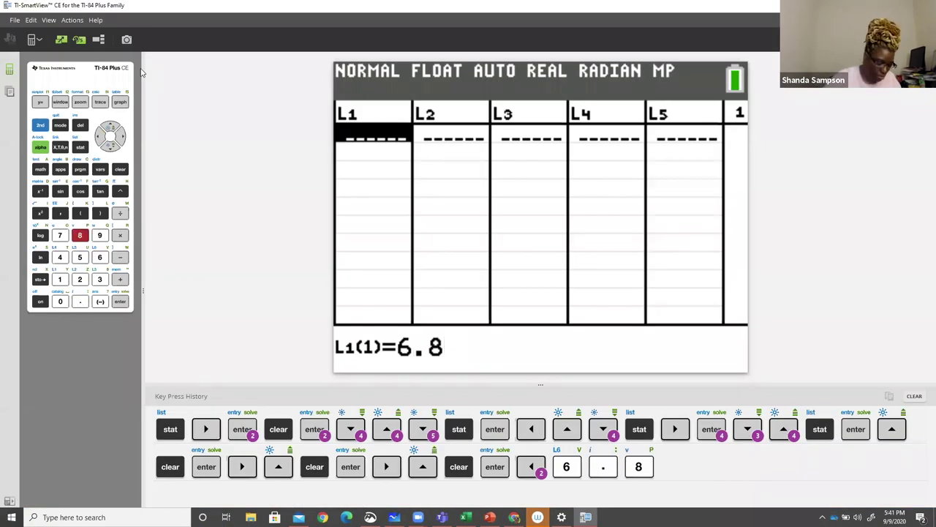
pyautogui.press('Return')
pyautogui.write('5.4')
pyautogui.press('Return')
pyautogui.write('5.9 9.1')
pyautogui.press('Return')
pyautogui.write('6.5')
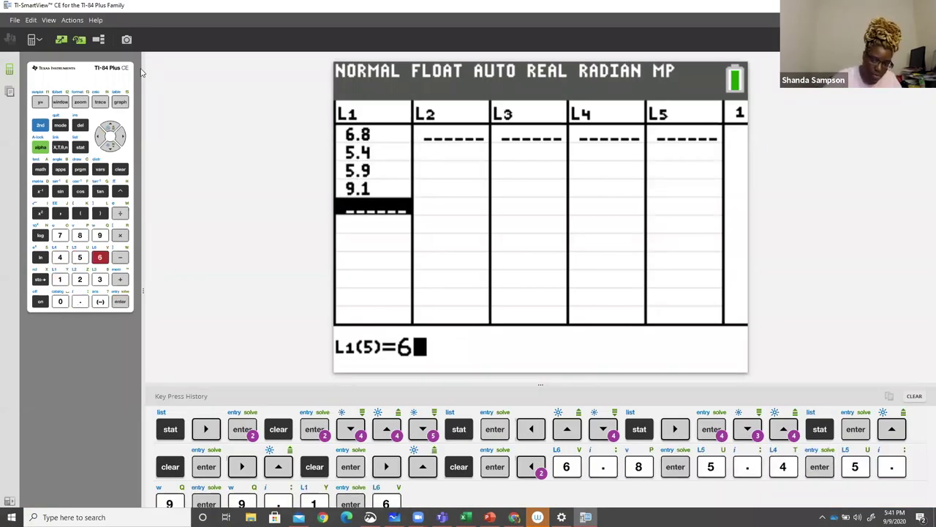
pyautogui.press('Return')
pyautogui.write('7.3')
pyautogui.press('Return')
pyautogui.write('8.7')
pyautogui.press('Return')
pyautogui.write('8.5')
pyautogui.press('Return')
# Enter the remaining weights 9.3, 7.5, 7.4, 8.2, 6.6, 7.8 into L1 and return to Whiteboard.
pyautogui.write('9.3')
pyautogui.press('Return')
pyautogui.write('7.5')
pyautogui.press('Return')
pyautogui.write('7.4')
pyautogui.press('Return')
pyautogui.write('8.2')
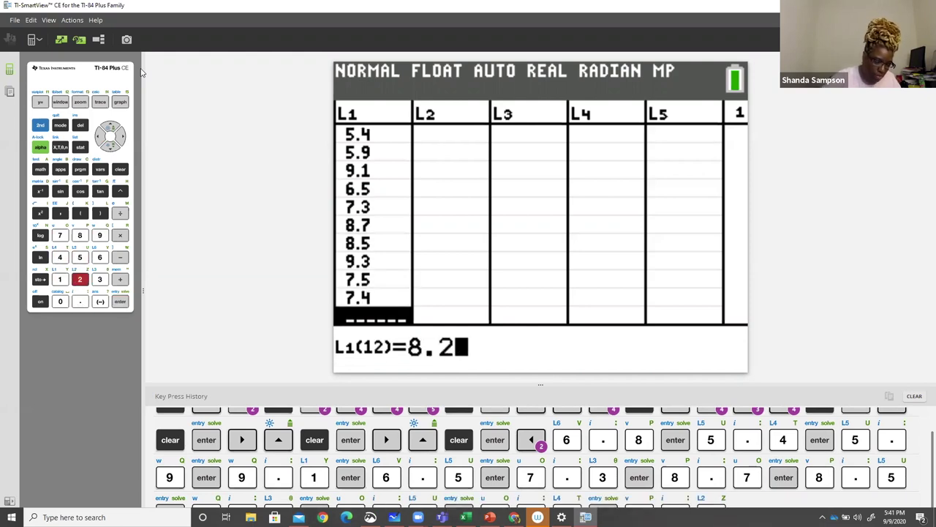
pyautogui.press('Return')
pyautogui.write('6.6')
pyautogui.press('Return')
pyautogui.write('7.8')
pyautogui.press('Return')
pyautogui.press('Up')
pyautogui.press('Up')
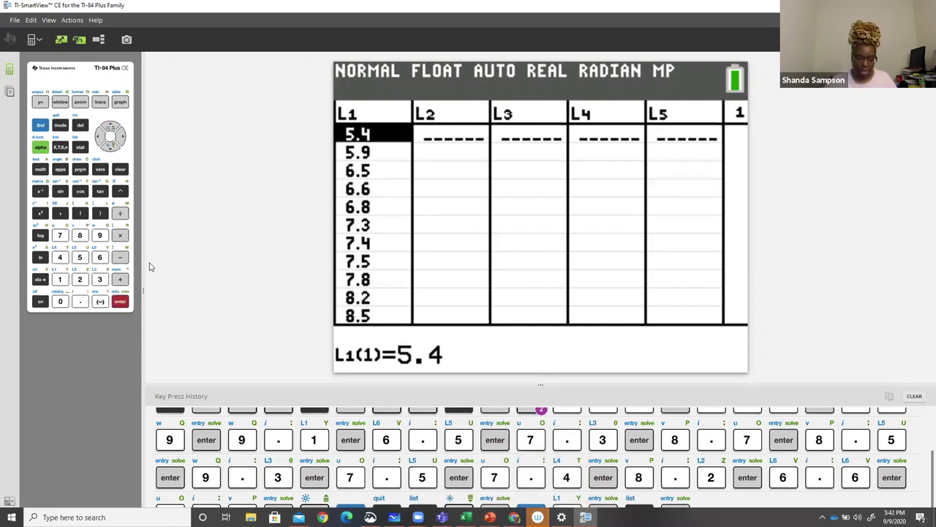
pyautogui.hotkey('alt', 'Tab')
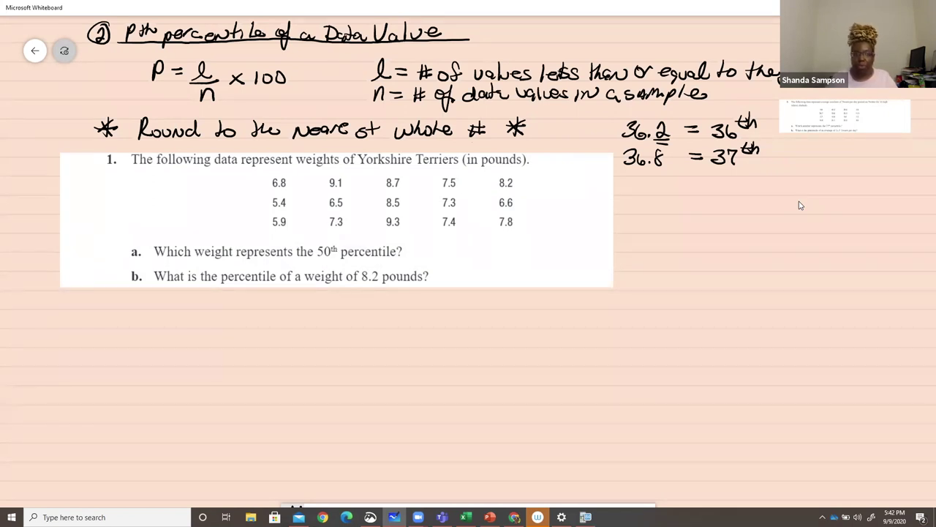
# Underline '50th percentile' in the pasted problem's question a).
pyautogui.moveTo(313, 259); pyautogui.dragTo(407, 267)
pyautogui.scroll(-3, 289, 82)
pyautogui.scroll(3, 288, 82)
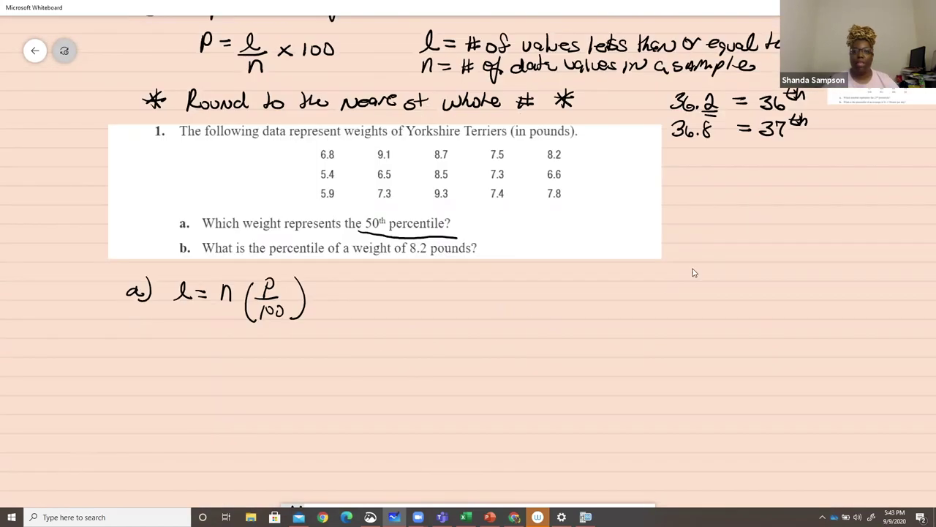
pyautogui.scroll(5, 692, 273)
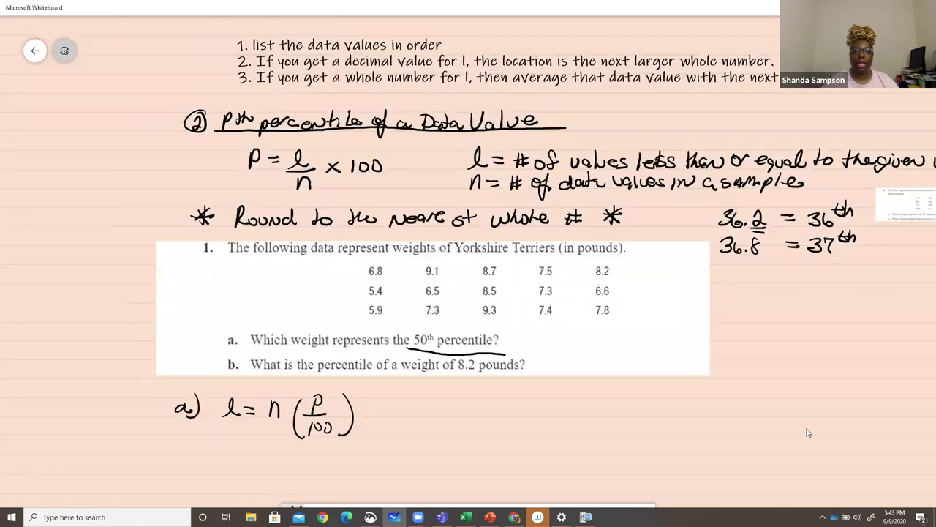
pyautogui.scroll(-5, 715, 326)
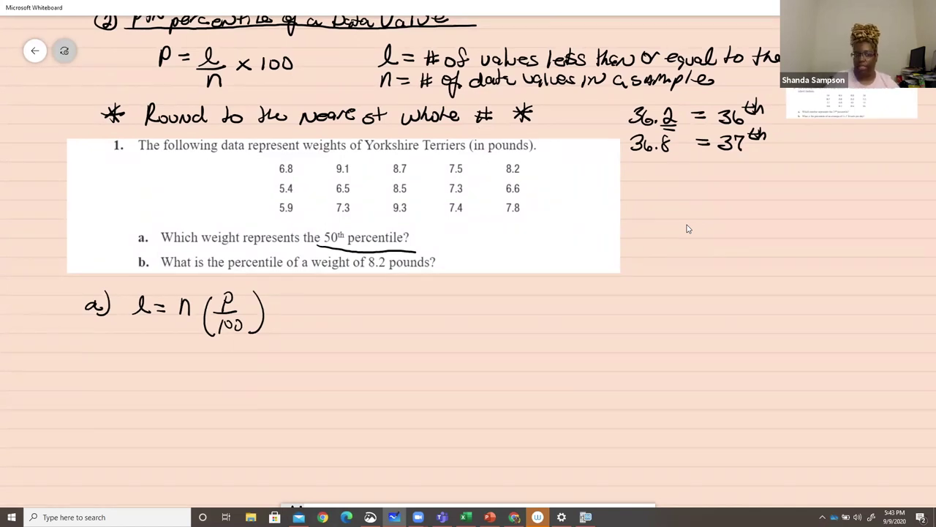
# Handwrite ⇒ l = 15(50/100) = after the location formula.
pyautogui.moveTo(282, 310)
pyautogui.mouseDown()
pyautogui.moveTo(308, 322)
pyautogui.moveTo(368, 309)
pyautogui.mouseUp()
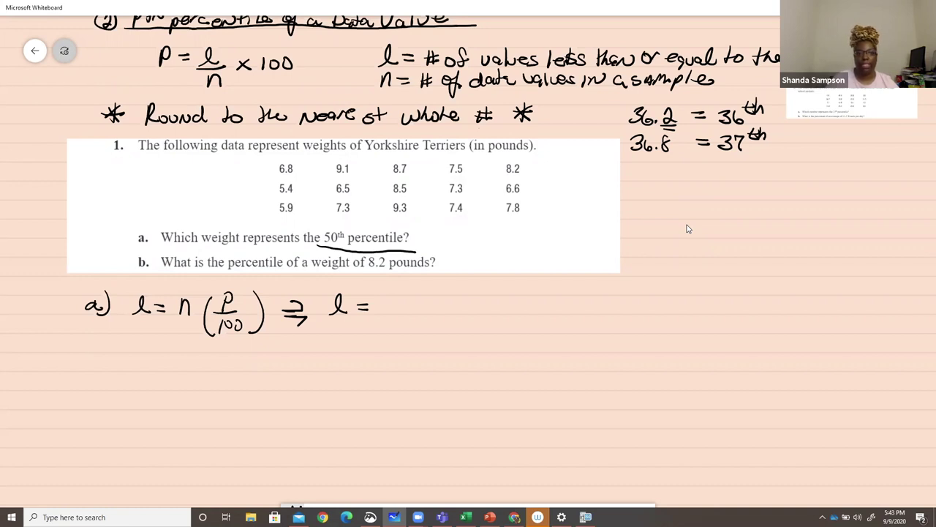
pyautogui.moveTo(386, 297)
pyautogui.mouseDown()
pyautogui.moveTo(381, 313)
pyautogui.moveTo(409, 297)
pyautogui.moveTo(426, 341)
pyautogui.mouseUp()
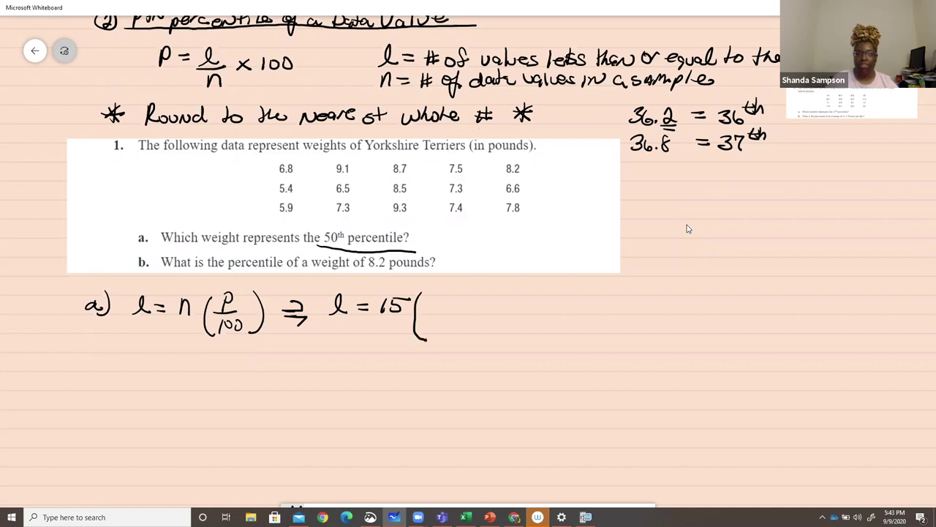
pyautogui.moveTo(436, 298)
pyautogui.mouseDown()
pyautogui.moveTo(431, 316)
pyautogui.moveTo(450, 300)
pyautogui.moveTo(461, 319)
pyautogui.mouseUp()
pyautogui.moveTo(435, 323); pyautogui.dragTo(434, 334)
pyautogui.moveTo(442, 324); pyautogui.dragTo(462, 325)
pyautogui.moveTo(474, 295); pyautogui.dragTo(473, 334)
pyautogui.moveTo(488, 309); pyautogui.dragTo(502, 310)
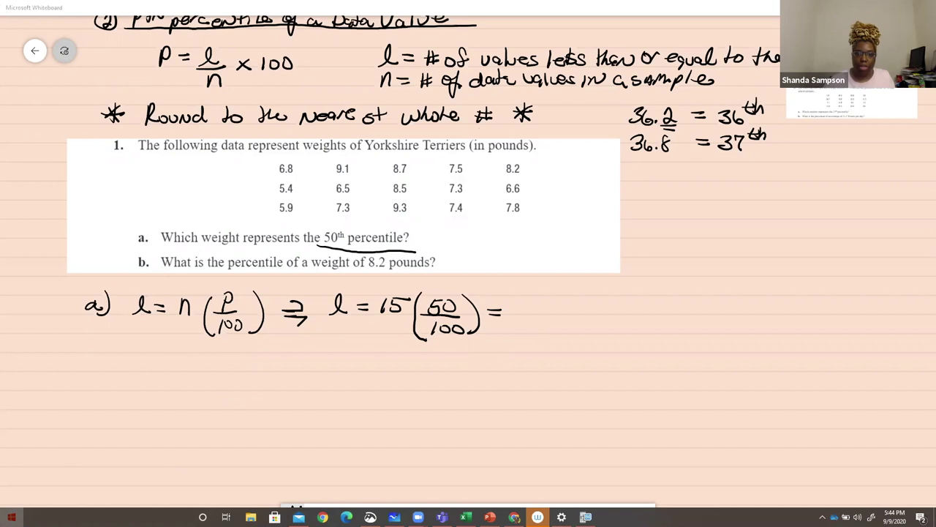
# Compute 15(50/100) = 7.5 on the TI-SmartView home screen.
pyautogui.click(538, 518)
pyautogui.click(41, 125)
pyautogui.click(60, 125)
pyautogui.write('15(50/100)')
pyautogui.press('Return')
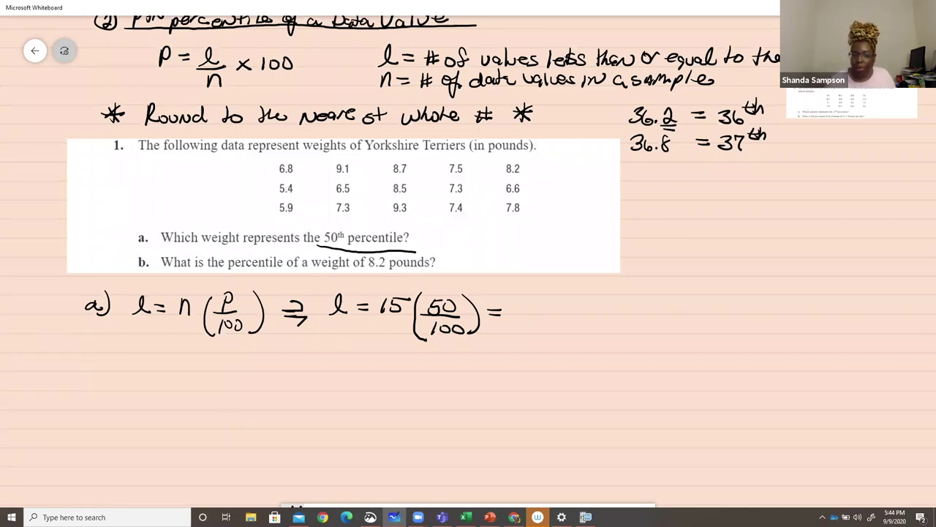
# Ink 7.5 after the equals sign and bring the location rules into view.
pyautogui.moveTo(517, 300)
pyautogui.mouseDown()
pyautogui.moveTo(521, 313)
pyautogui.moveTo(537, 313)
pyautogui.moveTo(553, 298)
pyautogui.mouseUp()
pyautogui.click(533, 311)
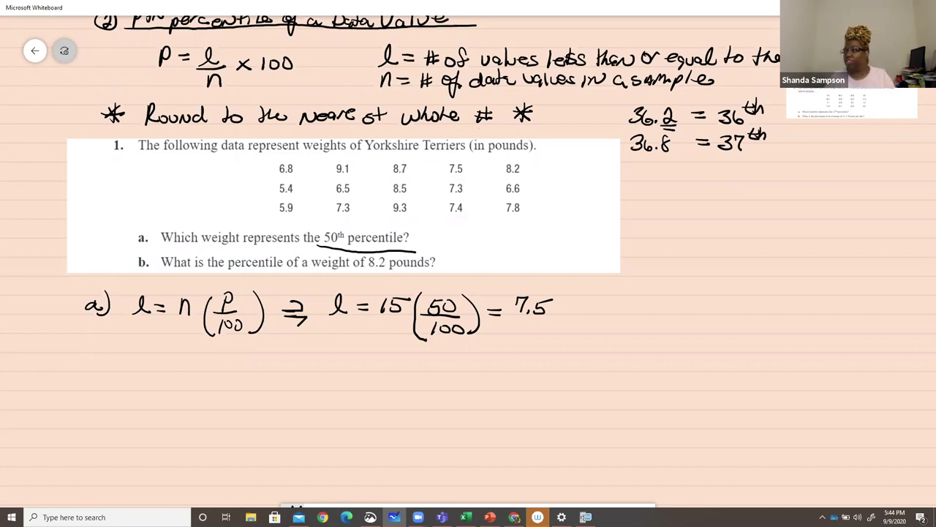
pyautogui.moveTo(281, 84)
pyautogui.mouseDown()
pyautogui.moveTo(298, 144)
pyautogui.moveTo(266, 87)
pyautogui.mouseUp()
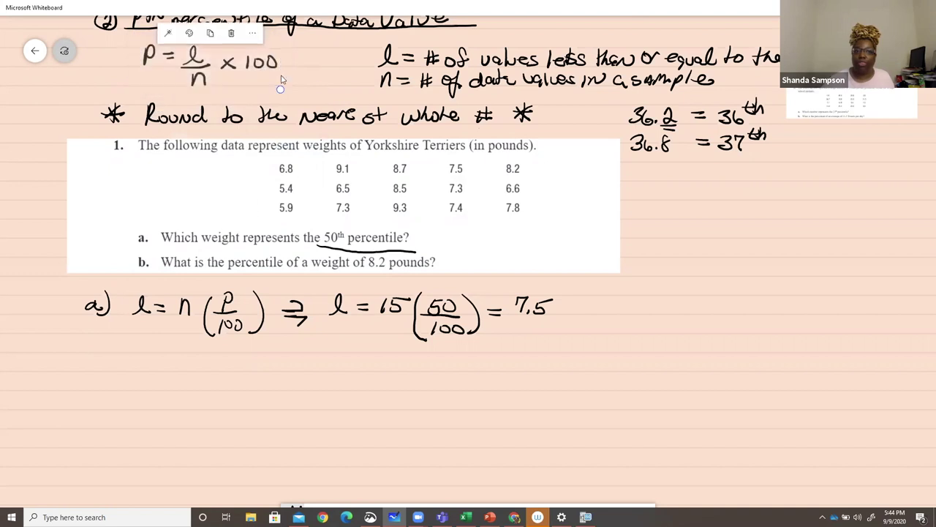
pyautogui.moveTo(346, 77)
pyautogui.mouseDown()
pyautogui.moveTo(378, 266)
pyautogui.moveTo(349, 266)
pyautogui.moveTo(309, 137)
pyautogui.mouseUp()
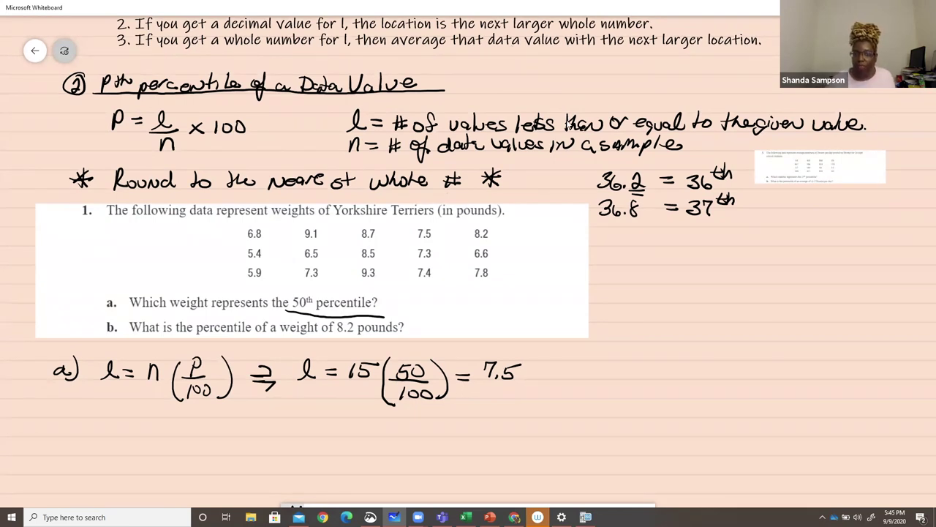
# Draw an arrow after 7.5 and write 8 as the rounded-up location.
pyautogui.moveTo(543, 371)
pyautogui.mouseDown()
pyautogui.moveTo(568, 370)
pyautogui.moveTo(562, 376)
pyautogui.mouseUp()
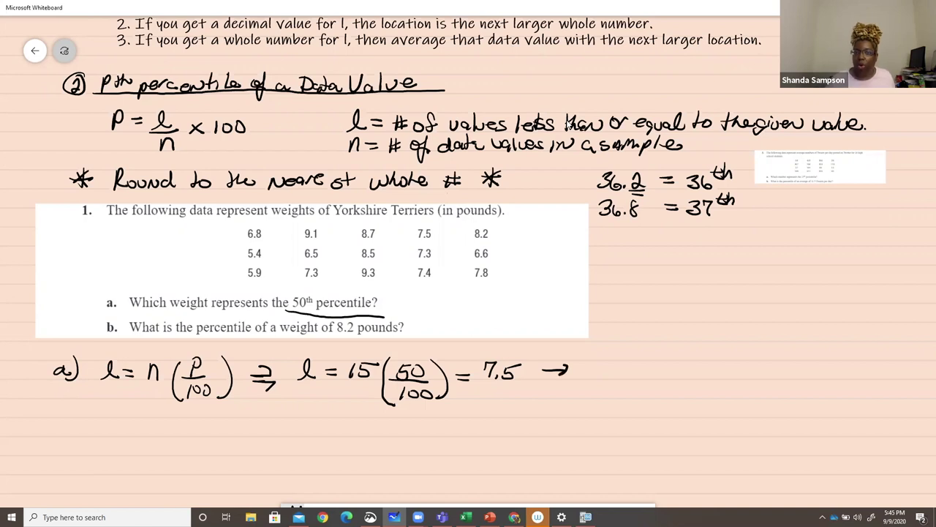
pyautogui.moveTo(633, 361)
pyautogui.mouseDown()
pyautogui.moveTo(622, 368)
pyautogui.moveTo(634, 362)
pyautogui.mouseUp()
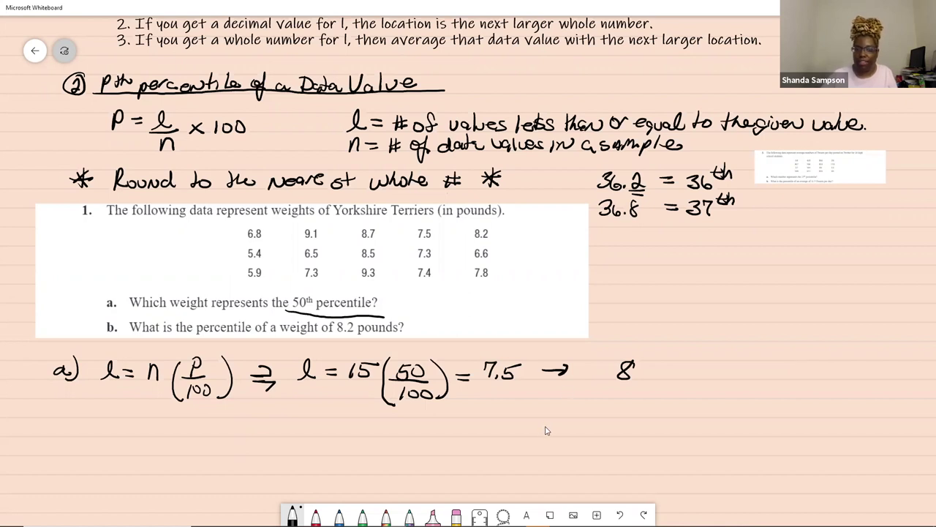
pyautogui.moveTo(556, 521)
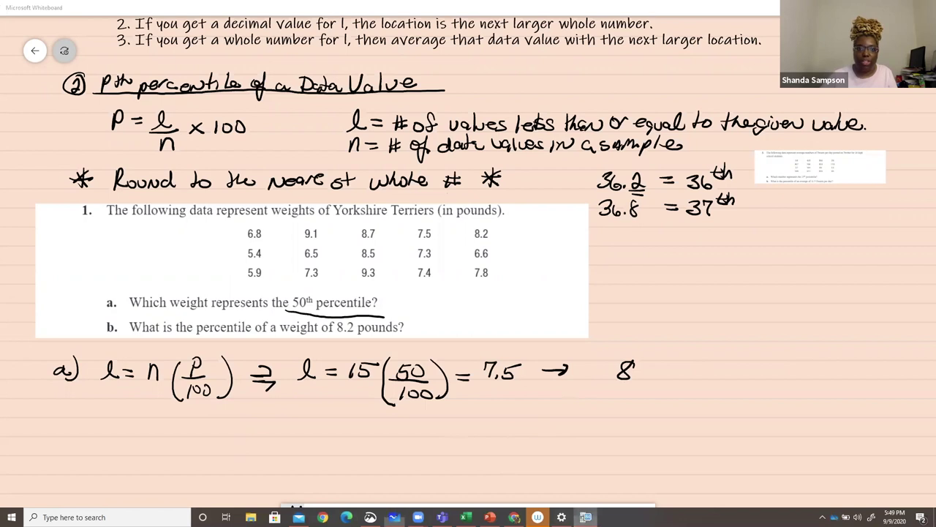
# Read the 8th sorted L1 value in TI-SmartView and write 7.4 lbs under part a).
pyautogui.click(395, 518)
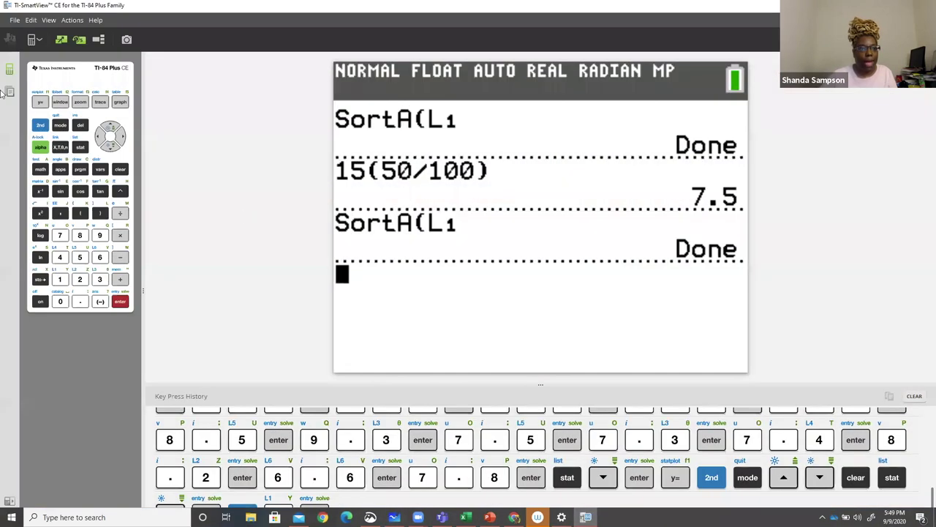
pyautogui.click(80, 147)
pyautogui.press('Return')
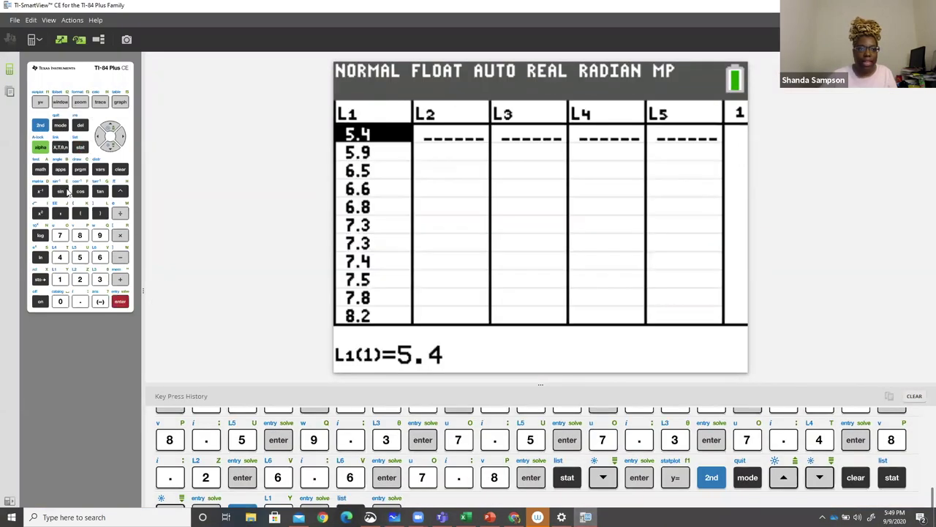
pyautogui.click(109, 146)
pyautogui.click(109, 146)
pyautogui.click(109, 146)
pyautogui.click(109, 145)
pyautogui.click(109, 145)
pyautogui.click(109, 145)
pyautogui.click(109, 145)
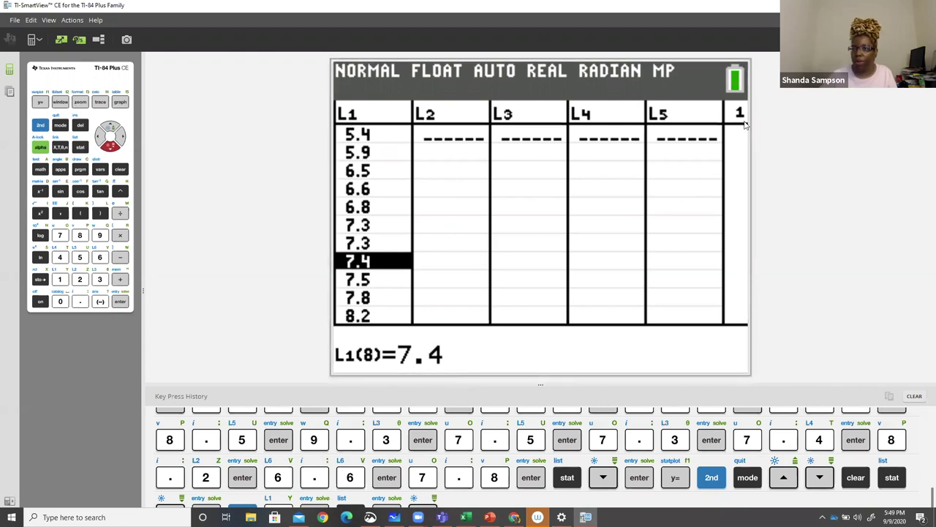
pyautogui.hotkey('alt', 'Tab')
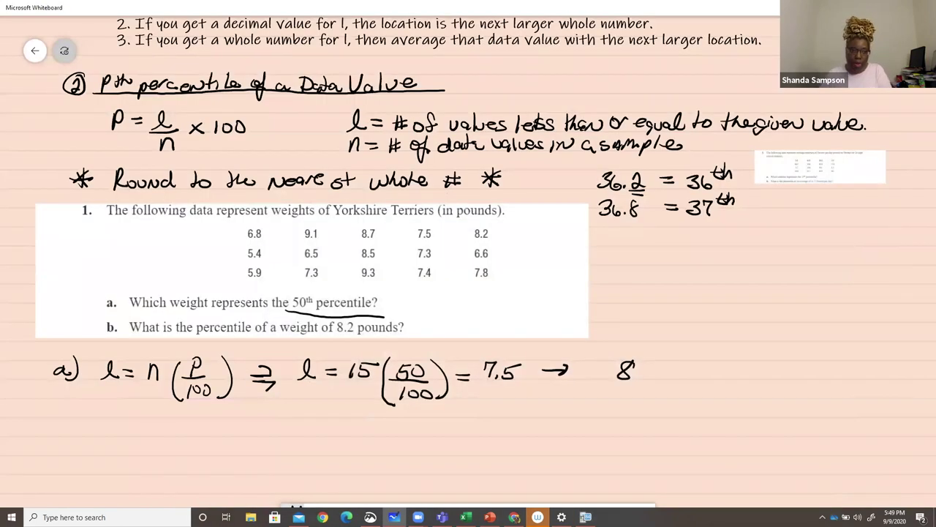
pyautogui.moveTo(117, 419)
pyautogui.mouseDown()
pyautogui.moveTo(147, 436)
pyautogui.moveTo(191, 436)
pyautogui.mouseUp()
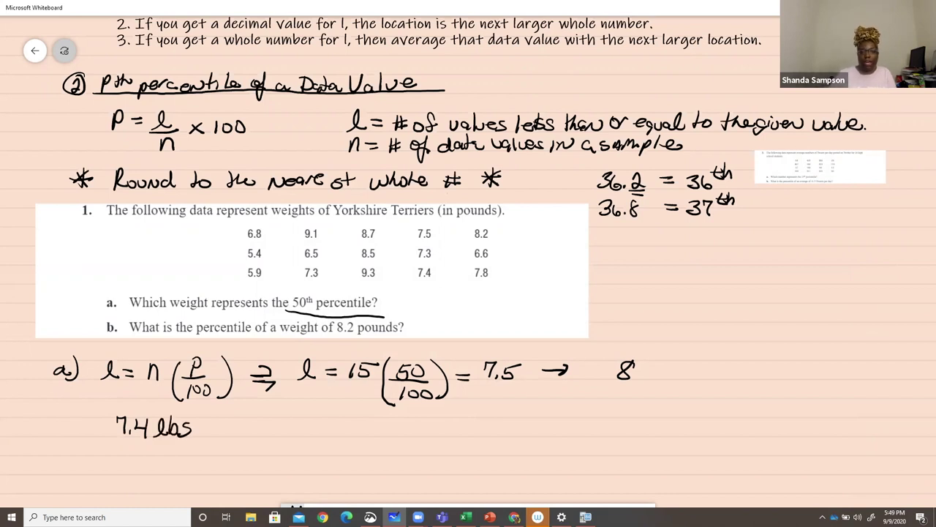